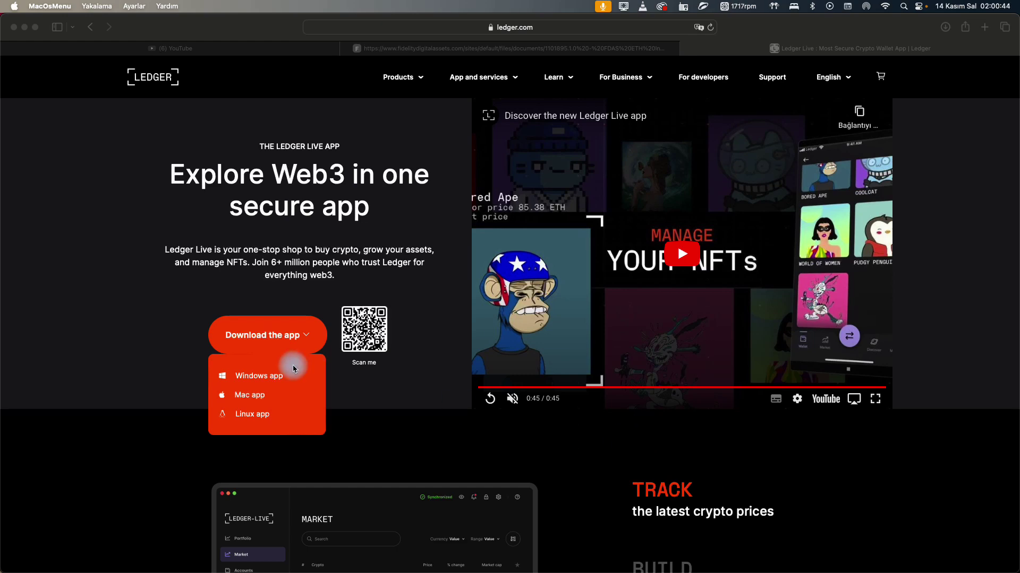
left_click(529, 31)
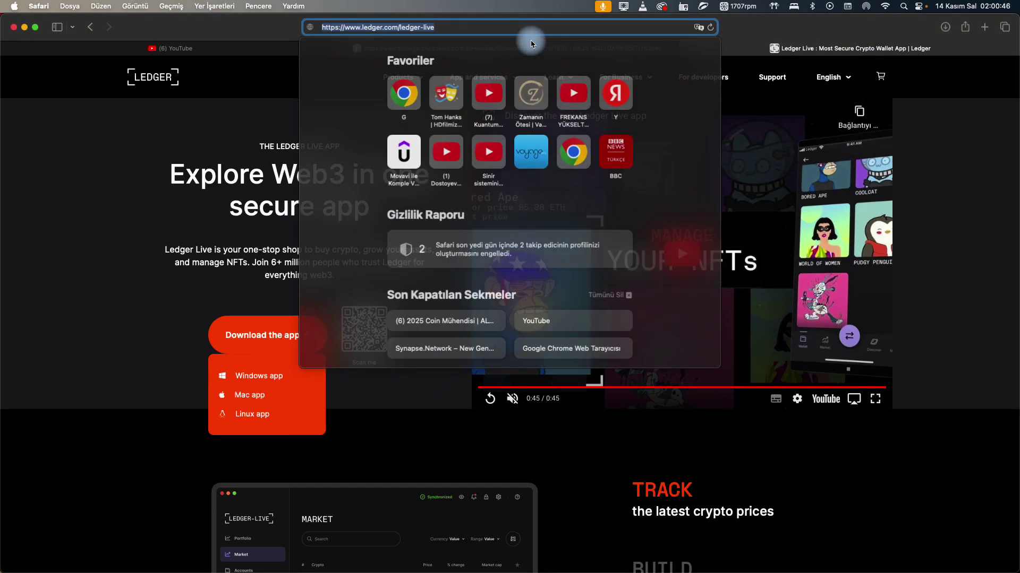
left_click(282, 351)
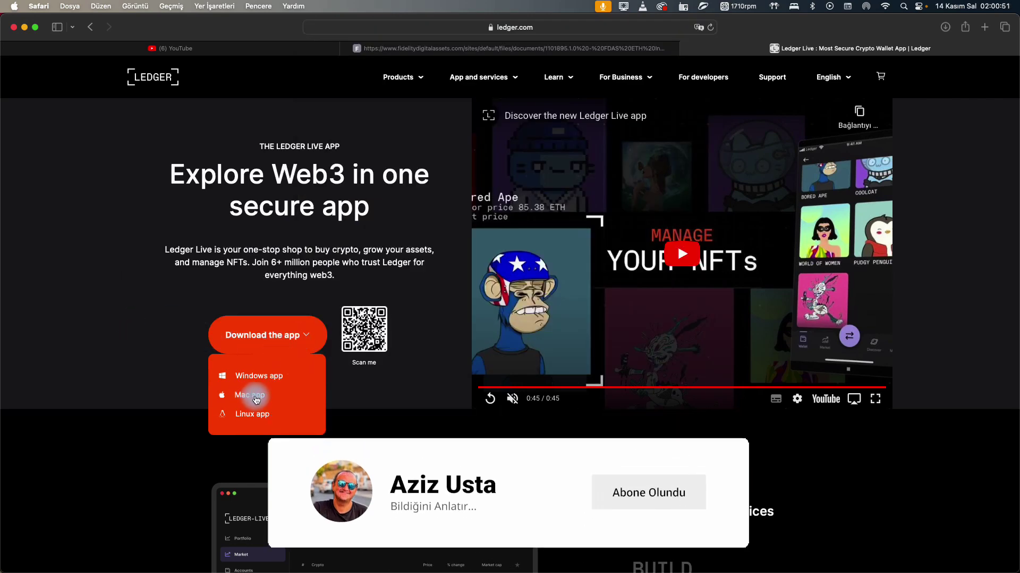
scroll(163, 340, "down", 2)
scroll(163, 340, "down", 15)
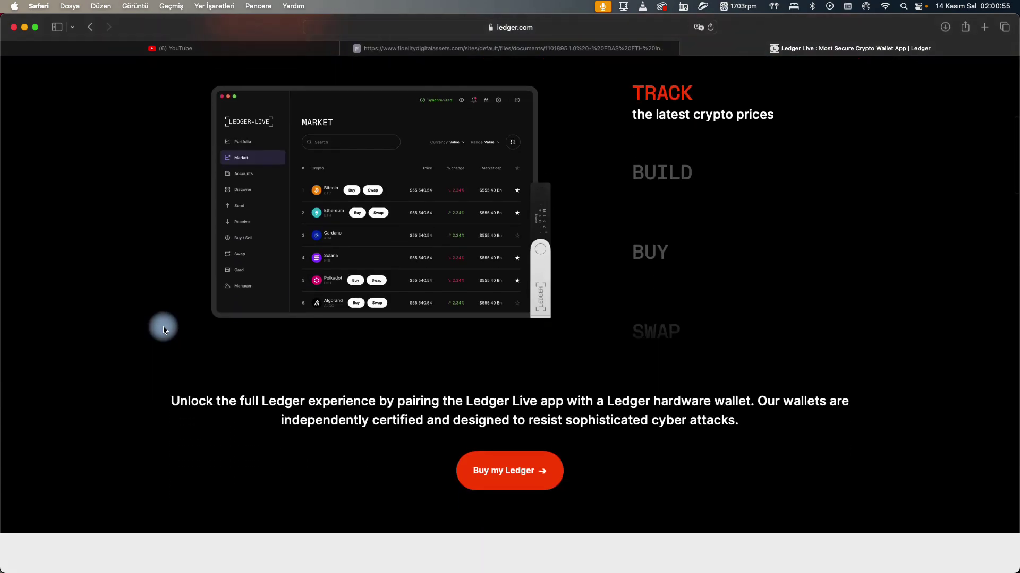
scroll(174, 357, "down", 15)
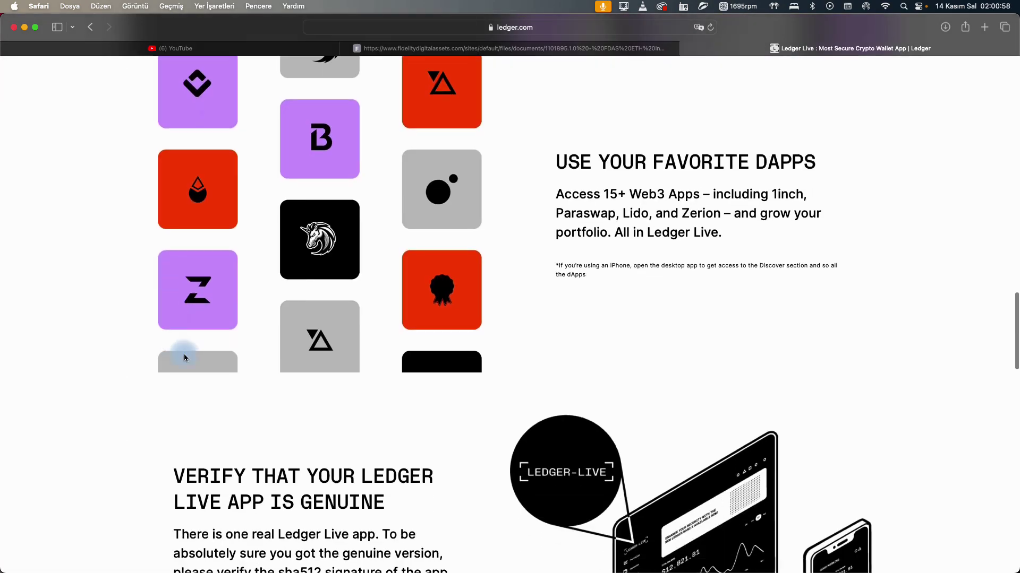
scroll(217, 355, "down", 3)
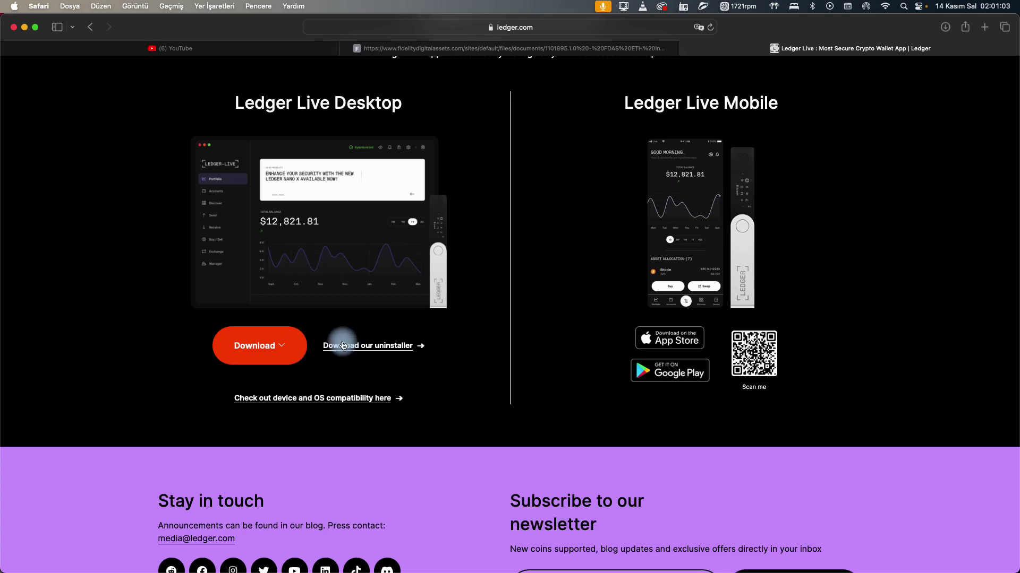
scroll(350, 353, "down", 3)
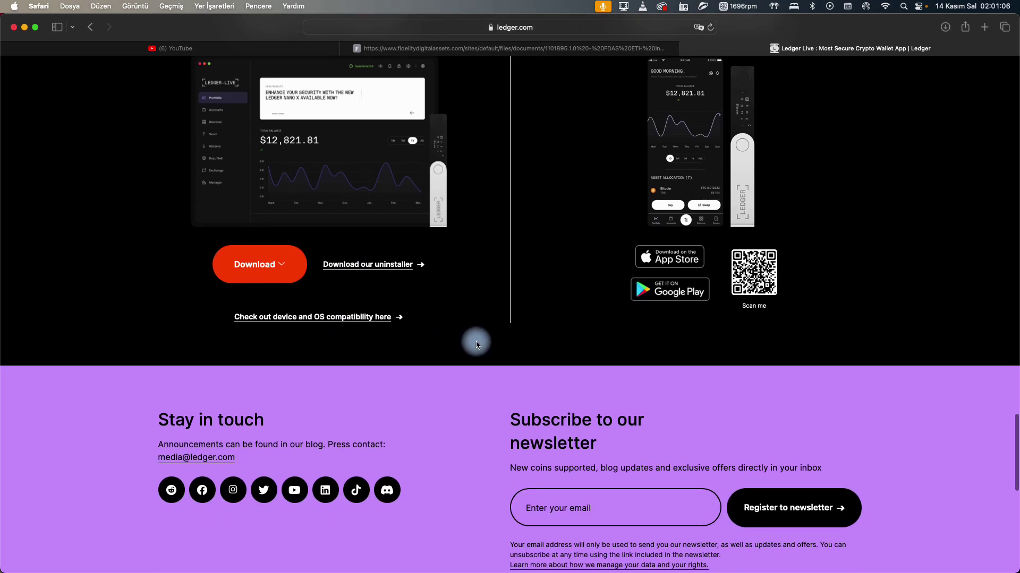
scroll(476, 343, "up", 20)
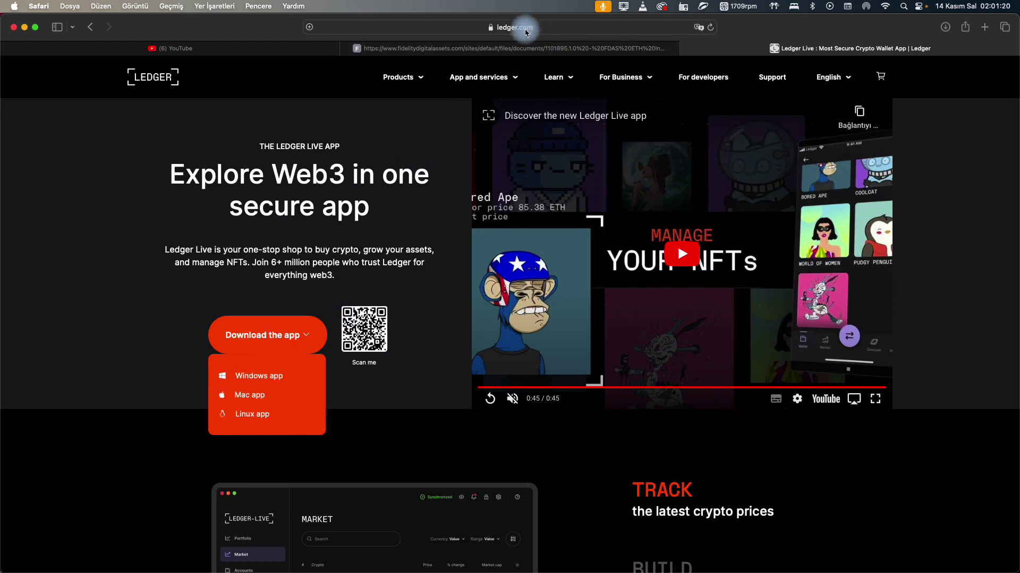
mouse_move(478, 77)
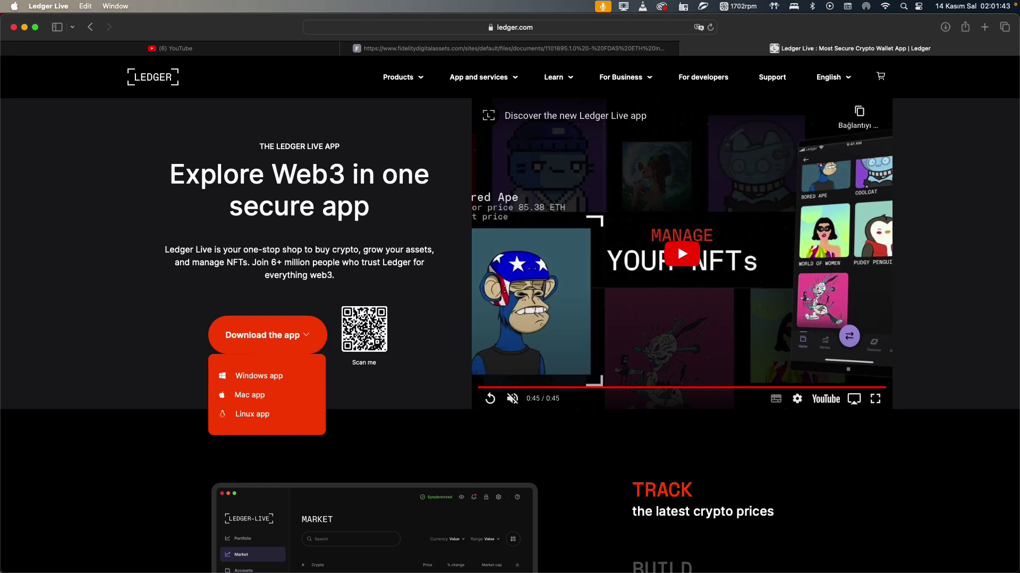
key("super+Tab")
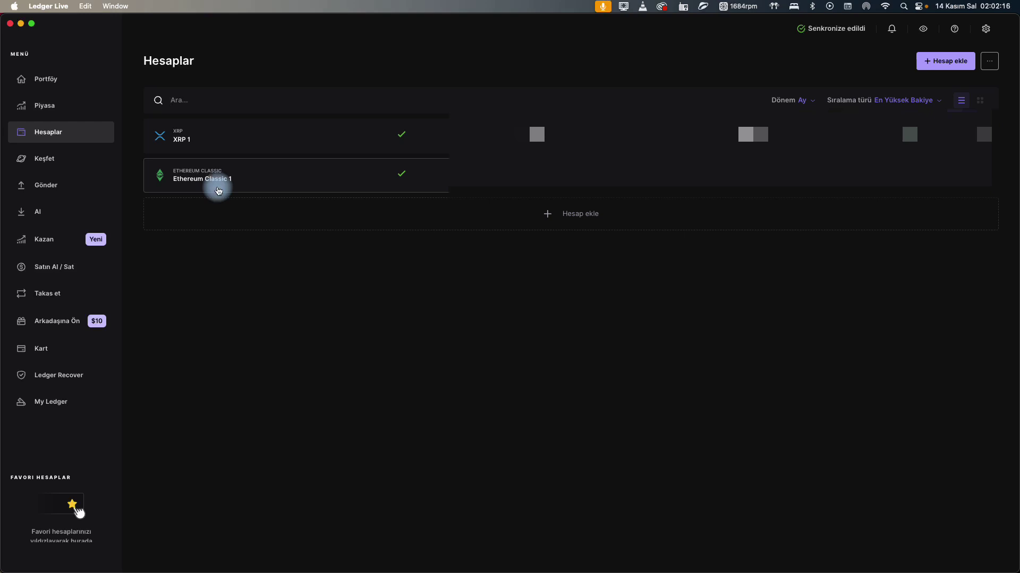
Open the Kart section to show the CL Card, powered by Ledger, introduction page.
left_click(46, 351)
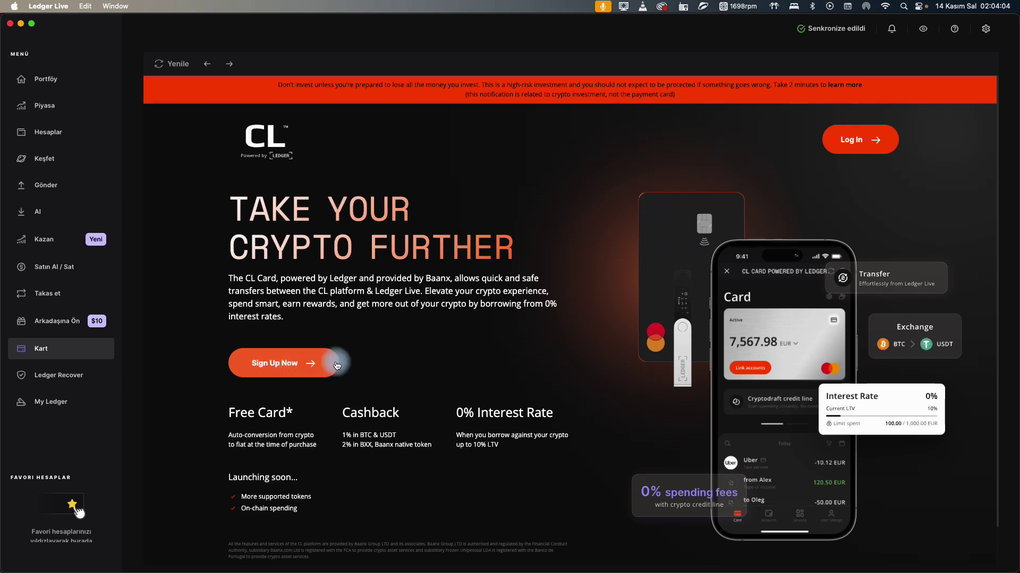
Begin CL Card sign-up with an email and Turkey as country, then follow the waiting-list offer.
left_click(295, 366)
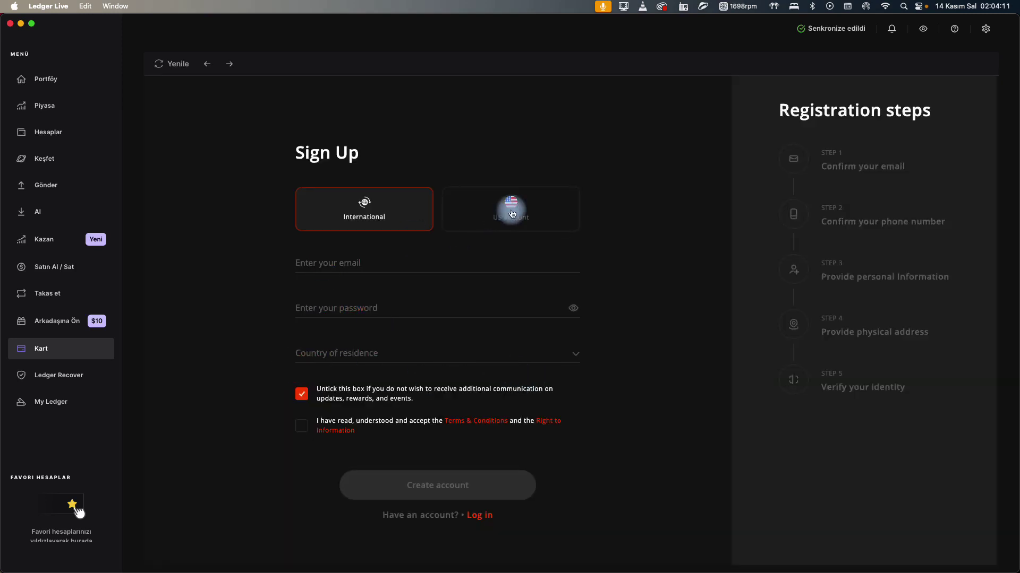
left_click(355, 265)
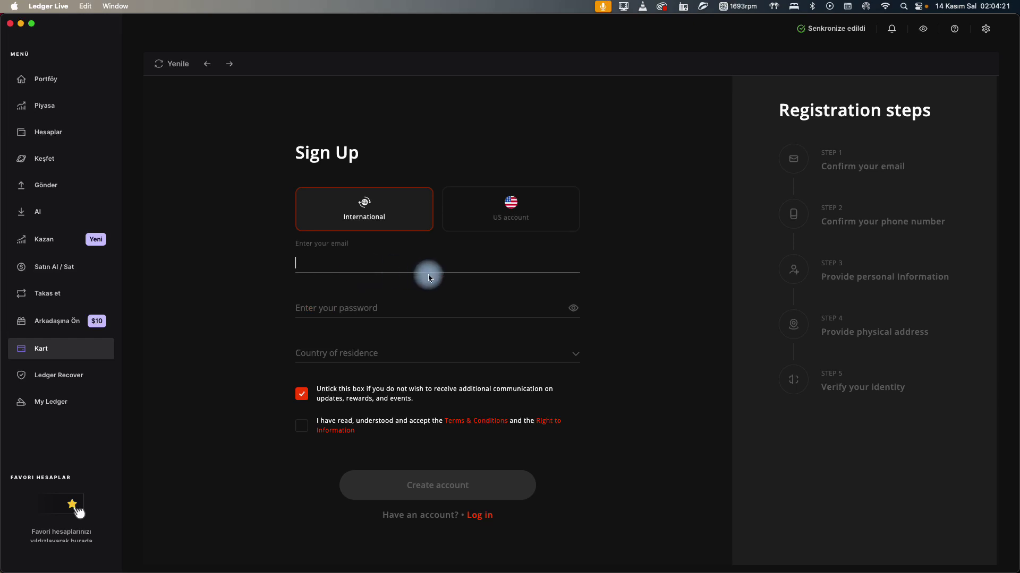
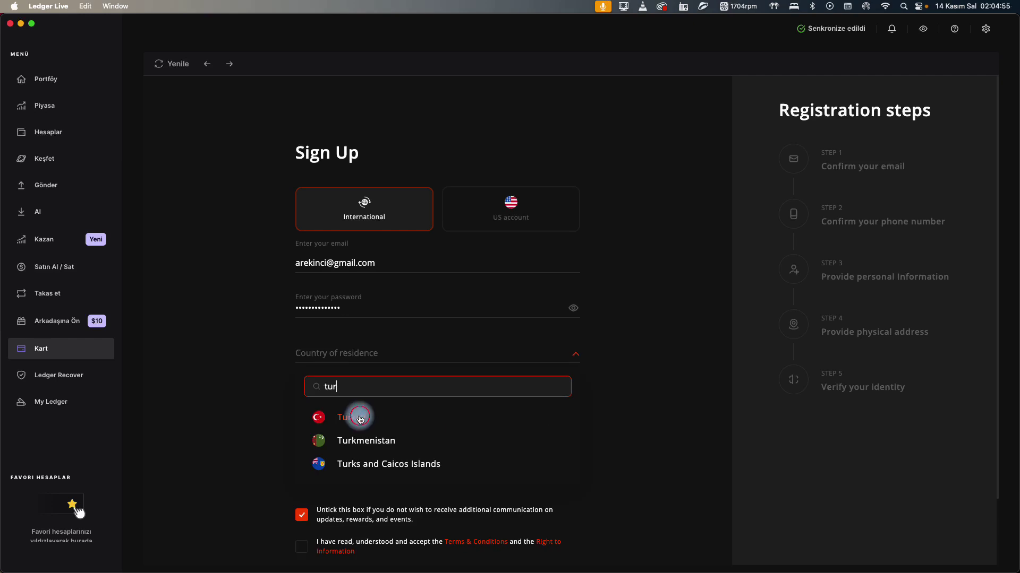
left_click(353, 415)
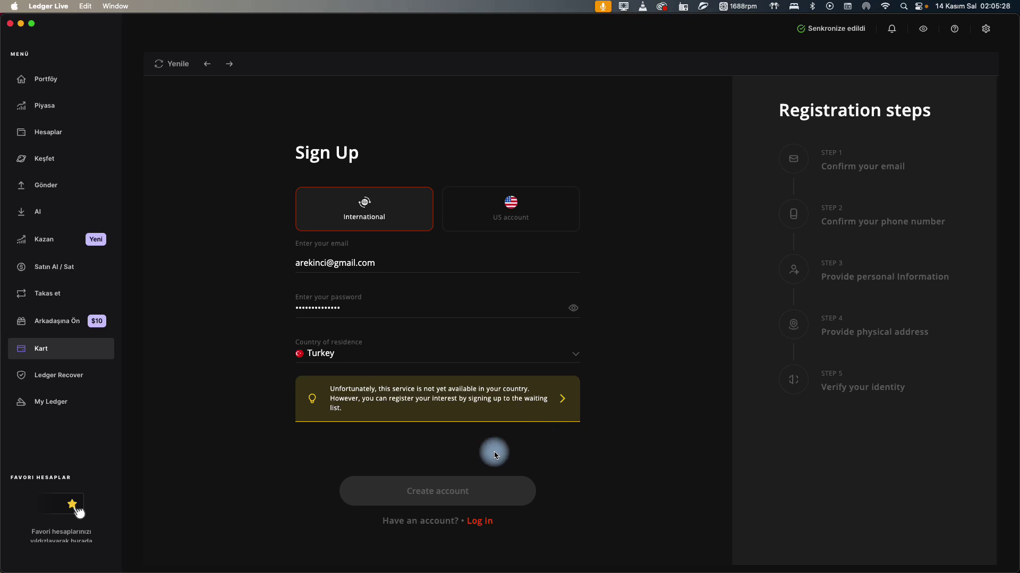
left_click(559, 396)
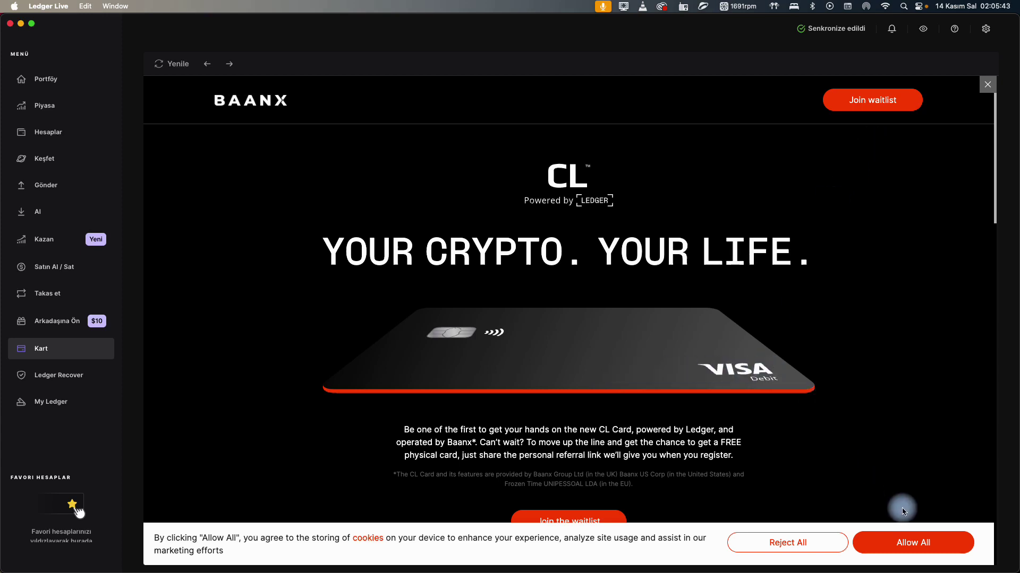
Allow all cookies on the Baanx page and bring up the Join the waitlist form.
left_click(907, 543)
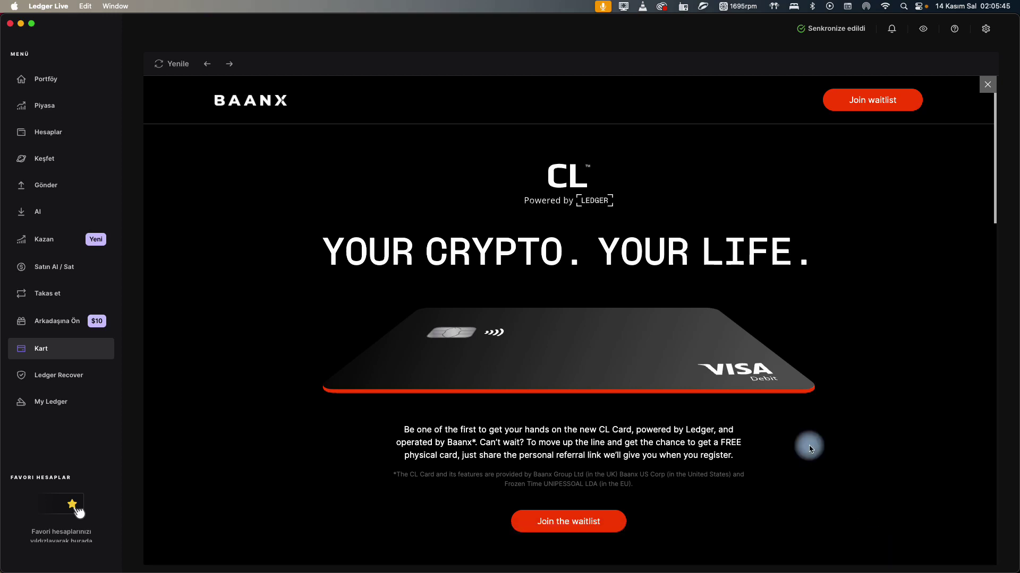
scroll(617, 334, "down", 3)
scroll(599, 332, "down", 10)
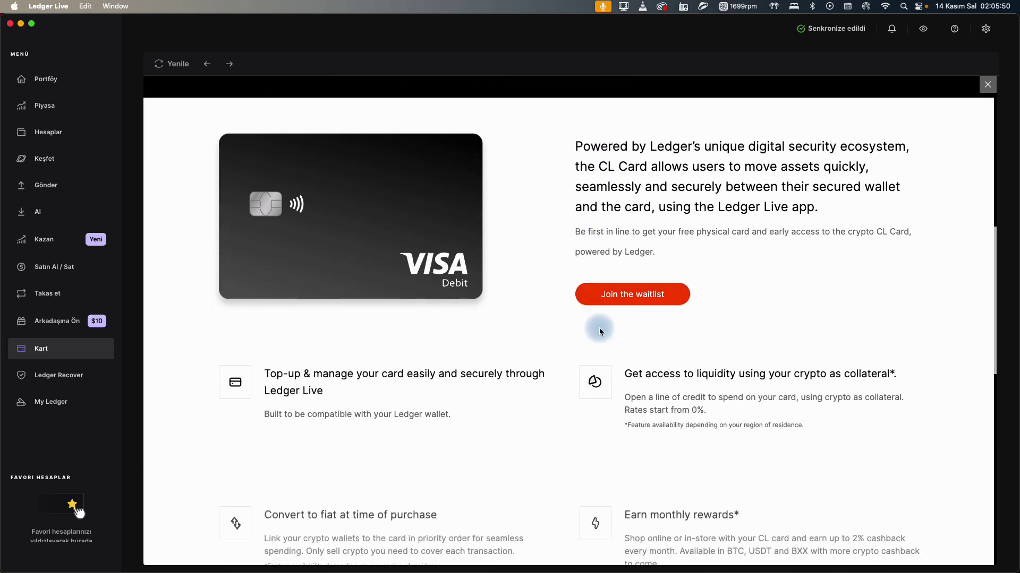
scroll(599, 327, "down", 3)
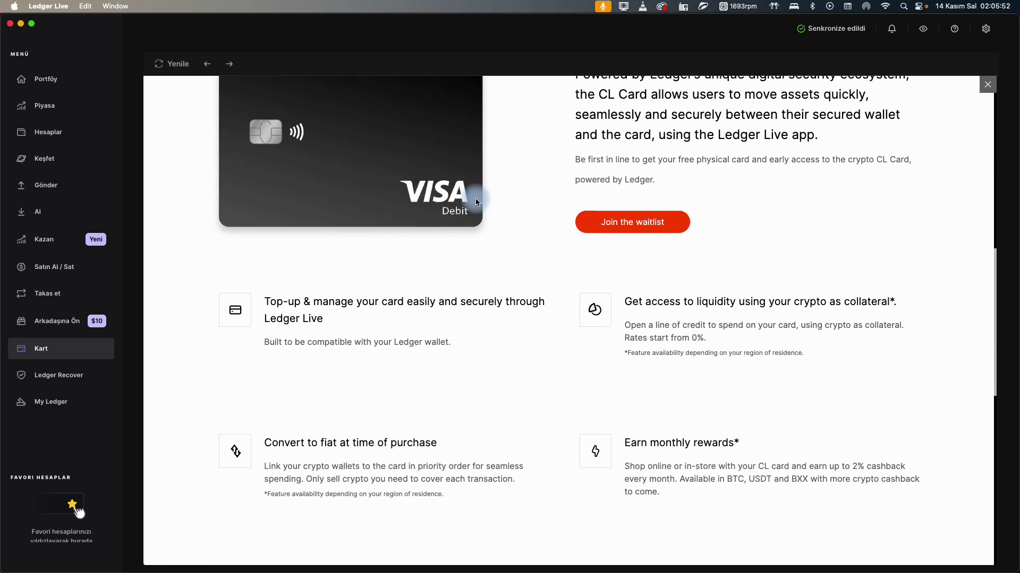
scroll(564, 222, "down", 6)
scroll(568, 297, "up", 18)
left_click(558, 455)
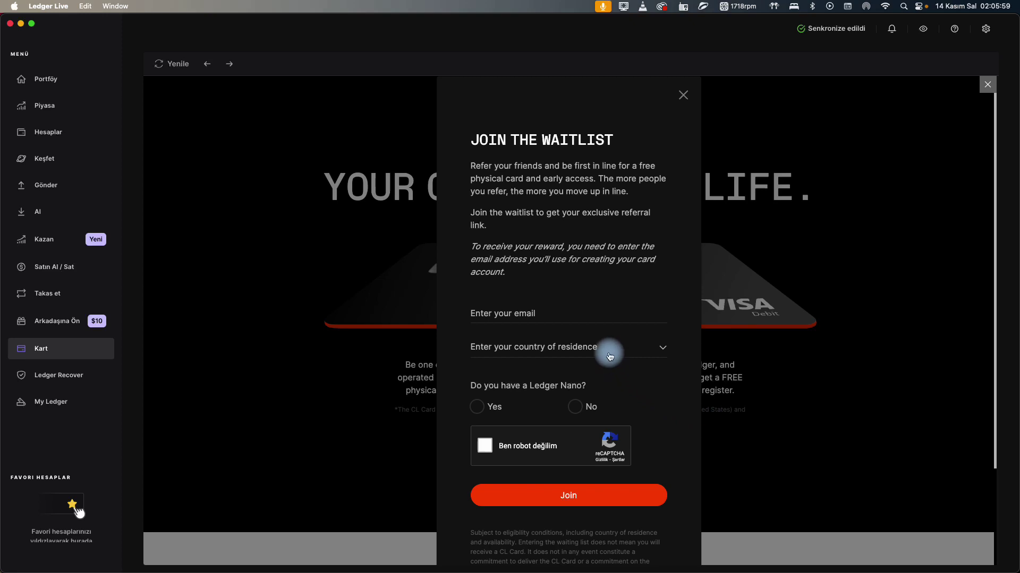
Enter the waitlist email address and submit the CL Card waitlist form with Join.
left_click(560, 317)
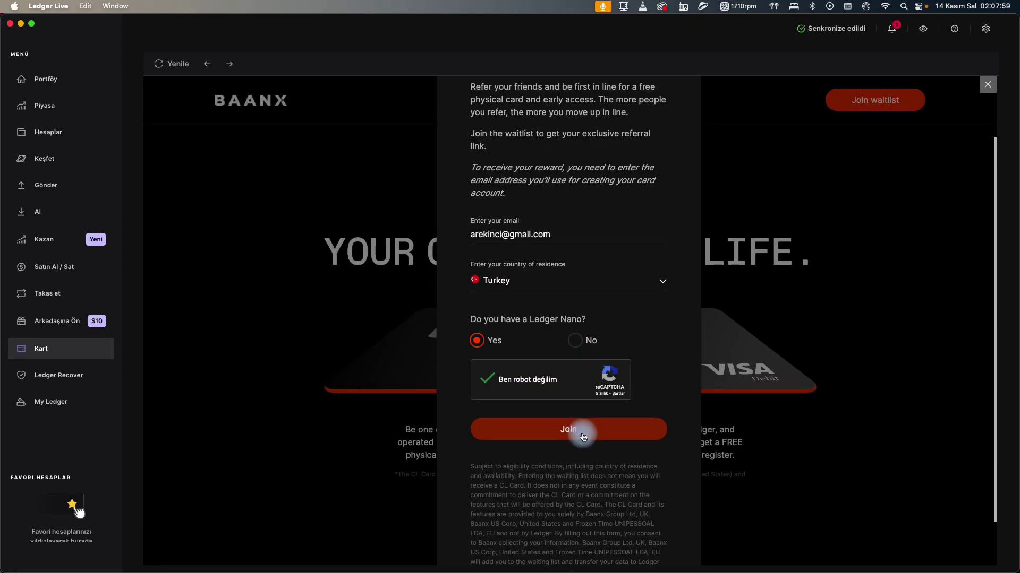
left_click(583, 437)
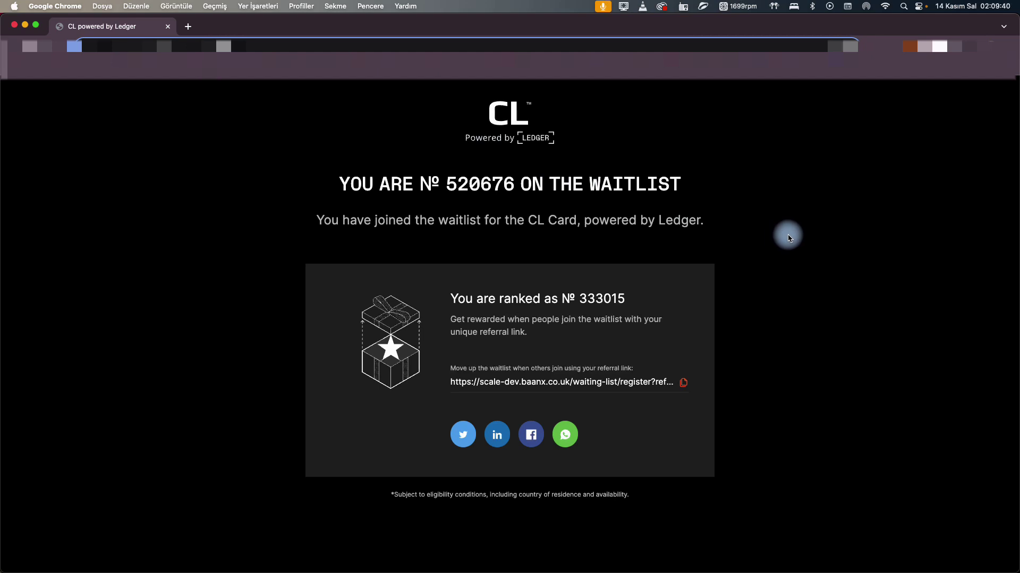
Select the waitlist position number, then switch to the other Chrome window with the Google tab.
left_click_drag(446, 185, 513, 188)
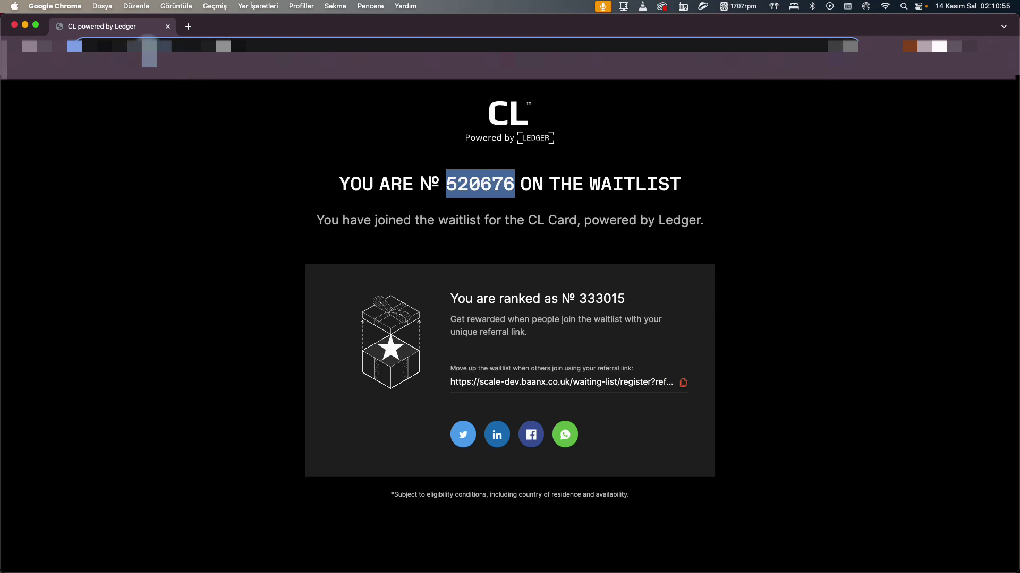
key("super+w")
key("super+w")
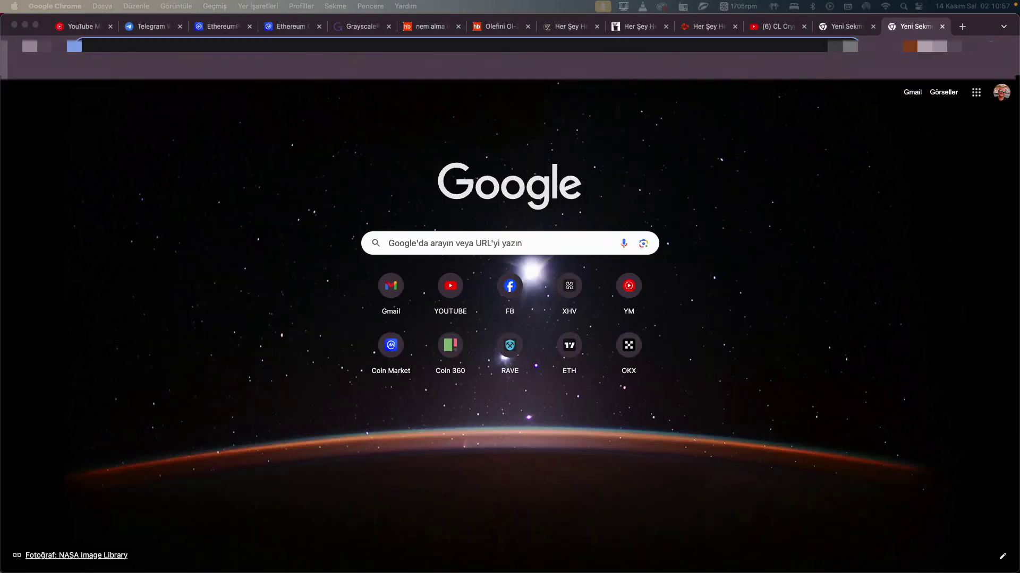
Return to Ledger Live, dismiss the 'Validate your email' dialog, and browse the Baanx waitlist page.
key("super+Tab")
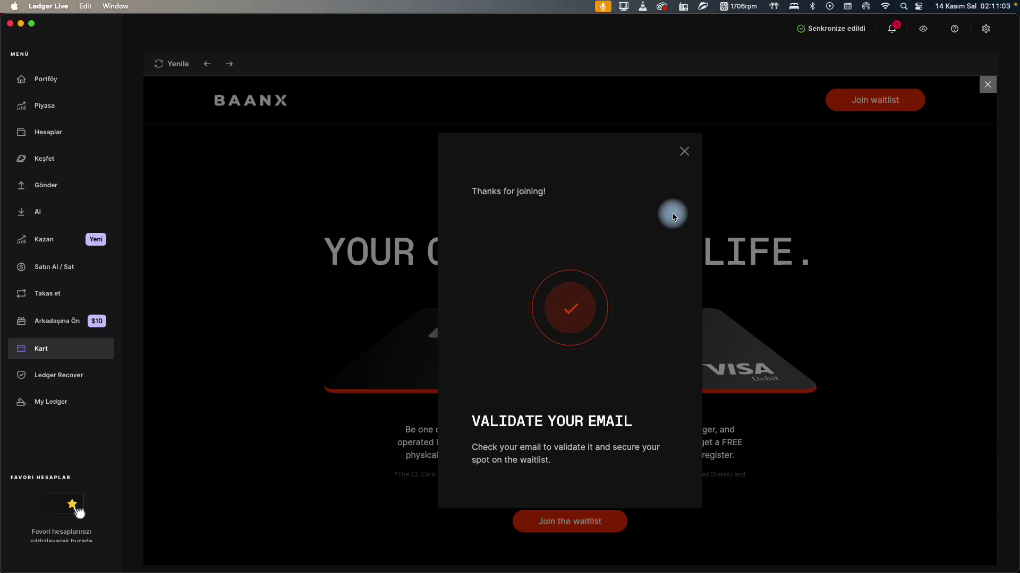
left_click(684, 151)
scroll(706, 286, "down", 2)
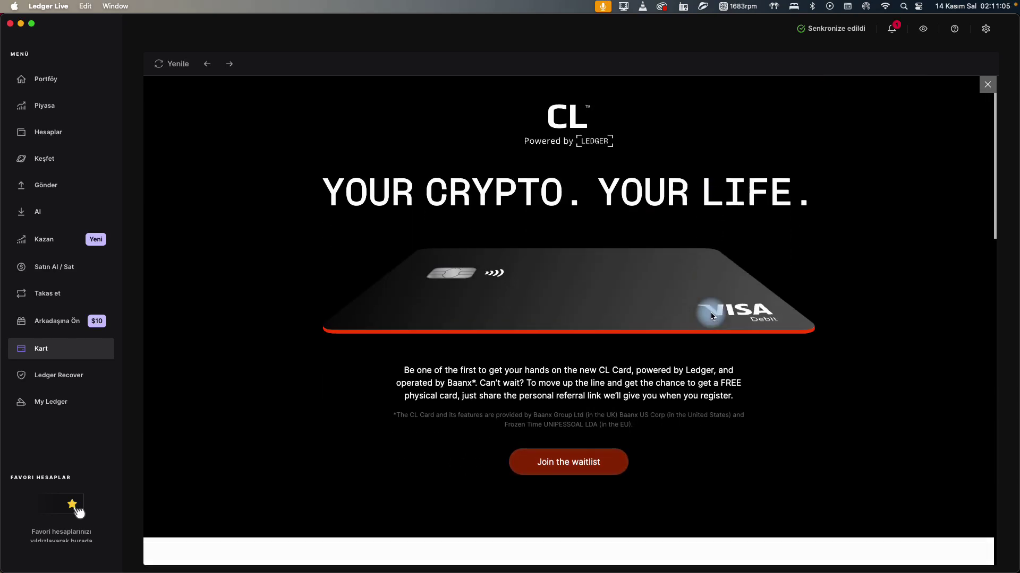
scroll(710, 312, "up", 3)
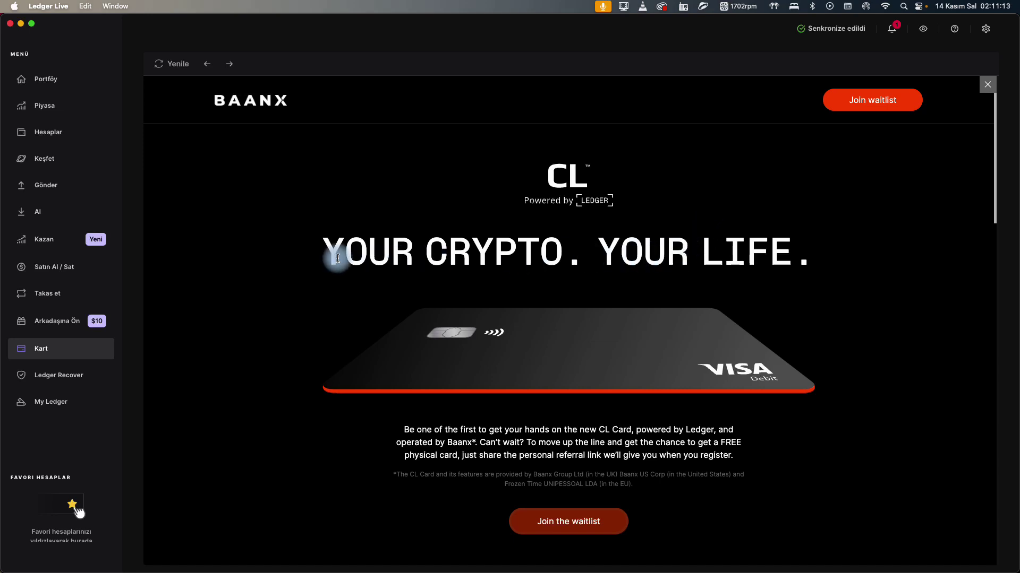
left_click_drag(330, 253, 814, 250)
left_click(727, 211)
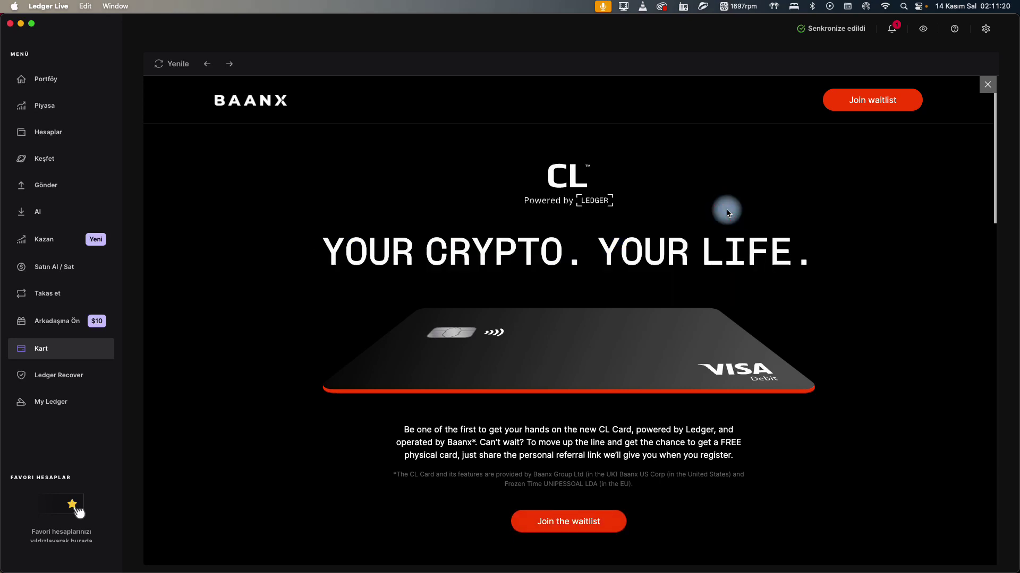